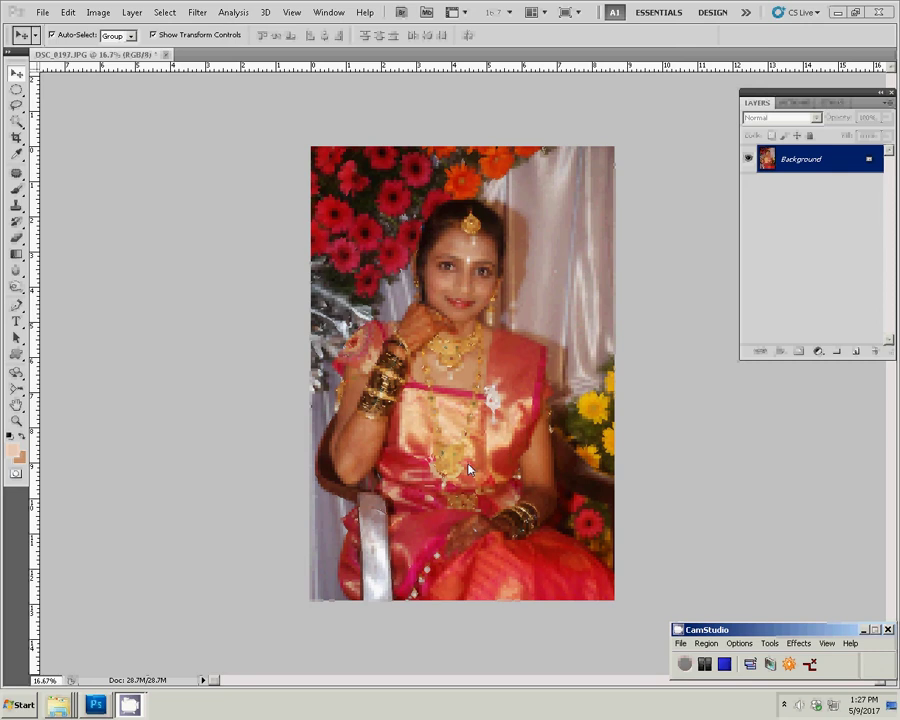
- Zoom in to 100% on the bride's face
key(z)
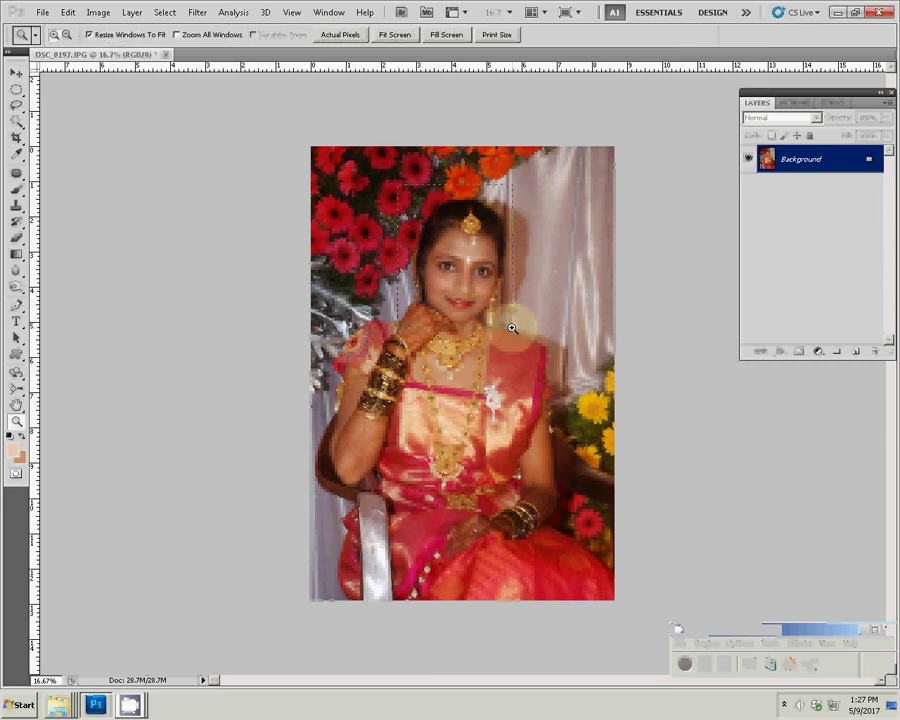
click(512, 328)
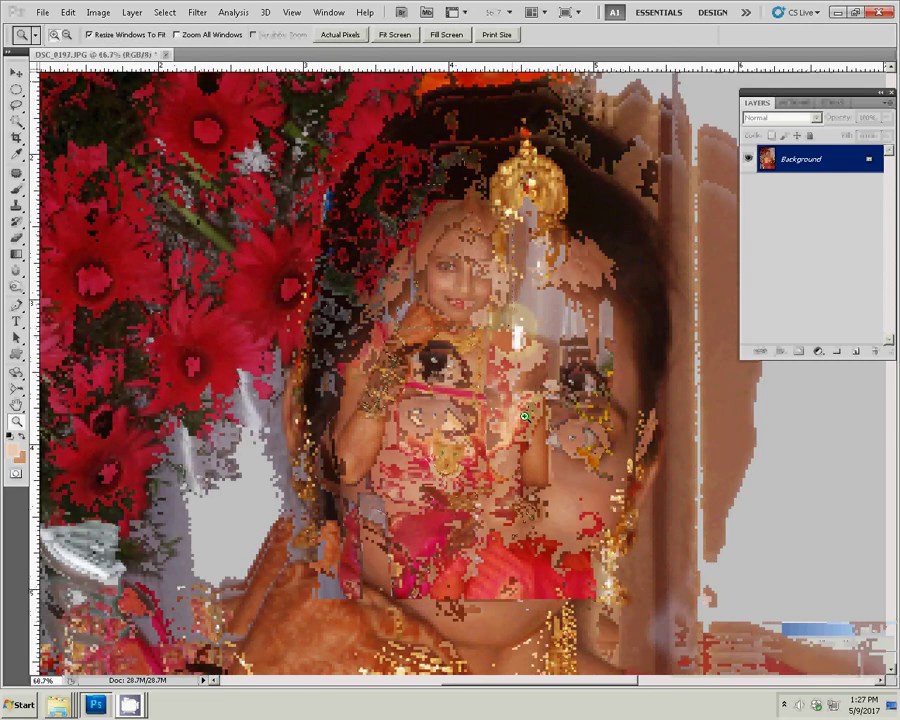
click(521, 397)
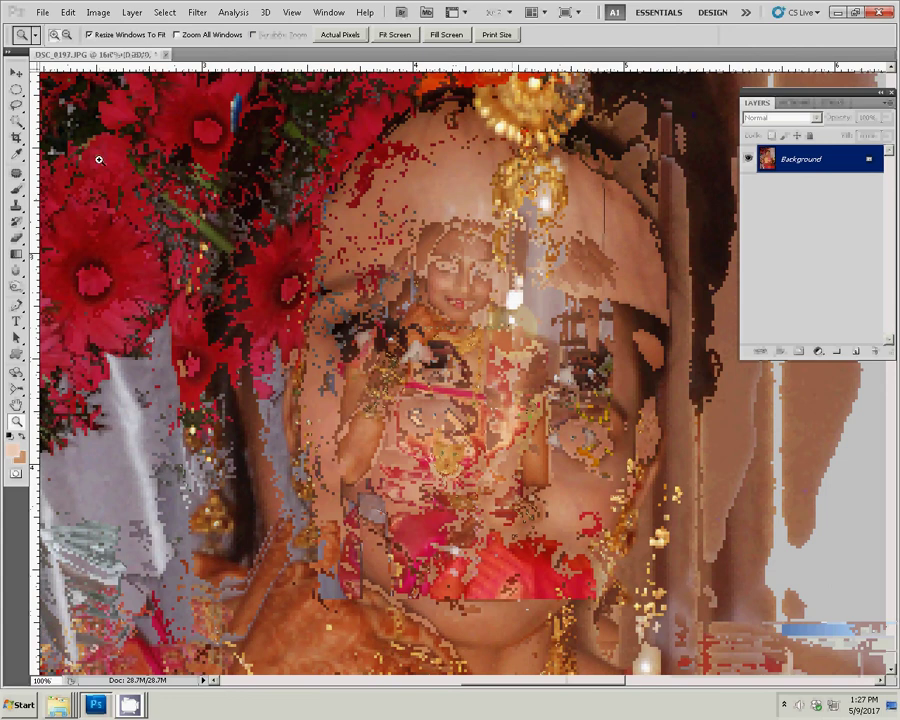
- Patch away the small blemish on the bride's forehead and deselect
key(j)
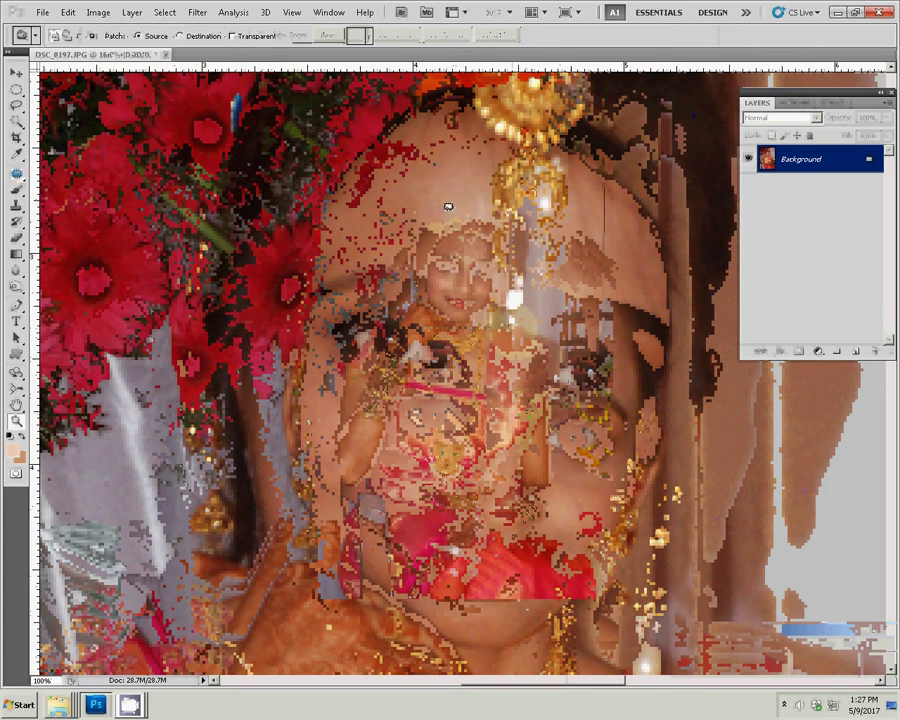
mouse_move(448, 206)
mouse_down()
mouse_move(449, 191)
mouse_move(437, 198)
mouse_move(492, 209)
mouse_up()
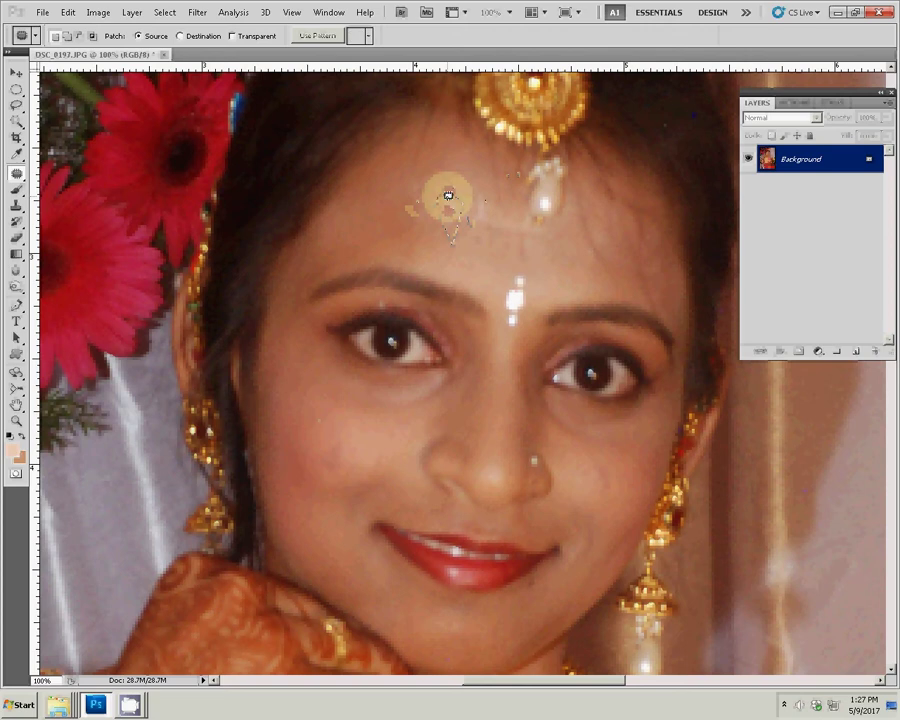
key(ctrl+d)
click(196, 14)
mouse_move(216, 291)
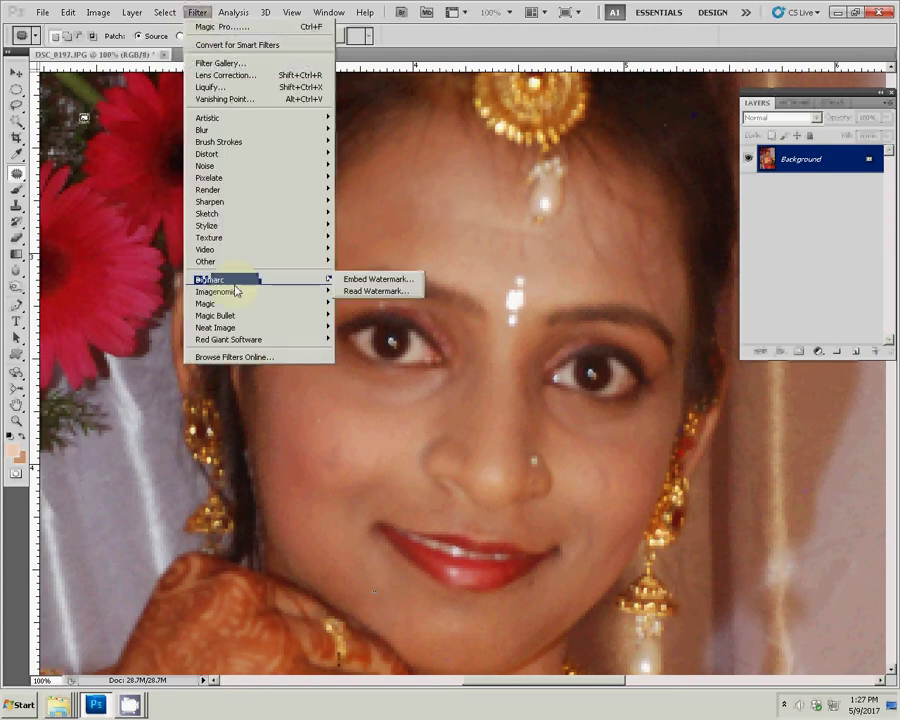
- Launch Imagenomic Portraiture and zoom into its preview of the bride
click(376, 218)
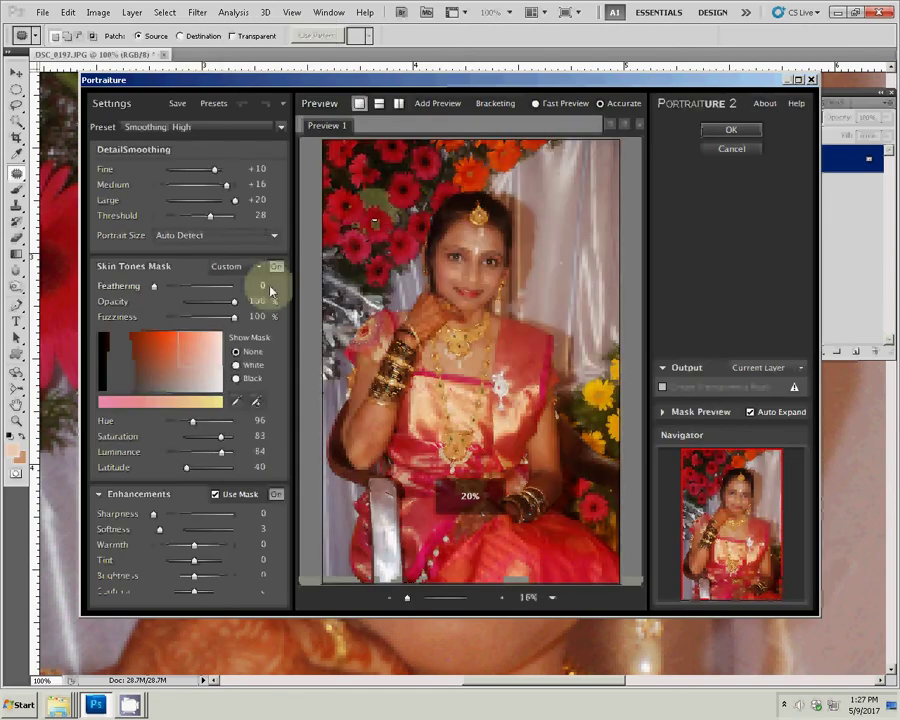
scroll(489, 266, up, 1)
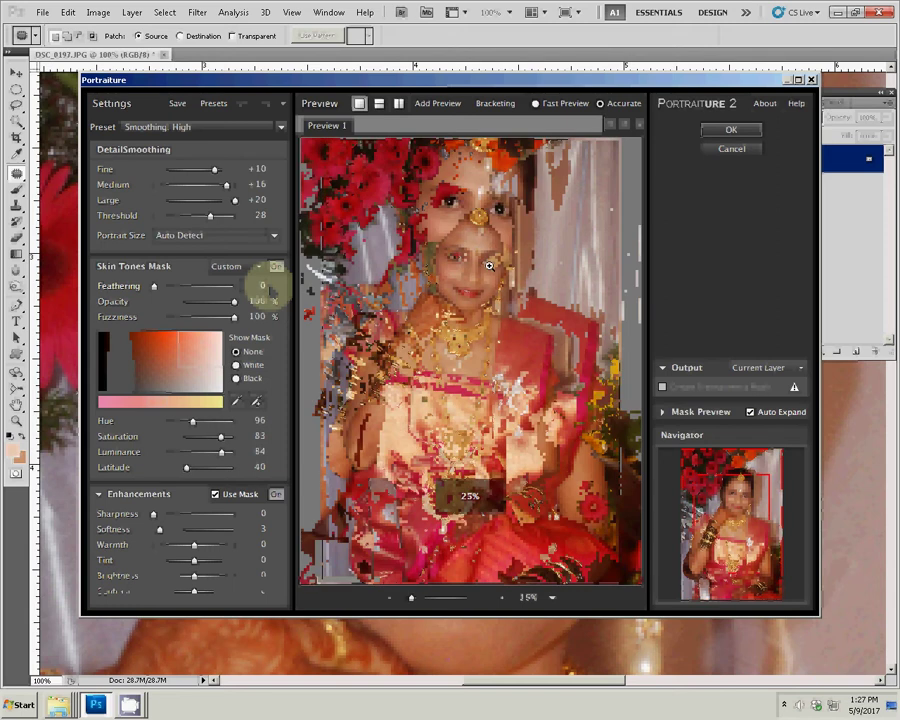
scroll(489, 266, up, 1)
scroll(488, 264, up, 1)
scroll(487, 261, up, 1)
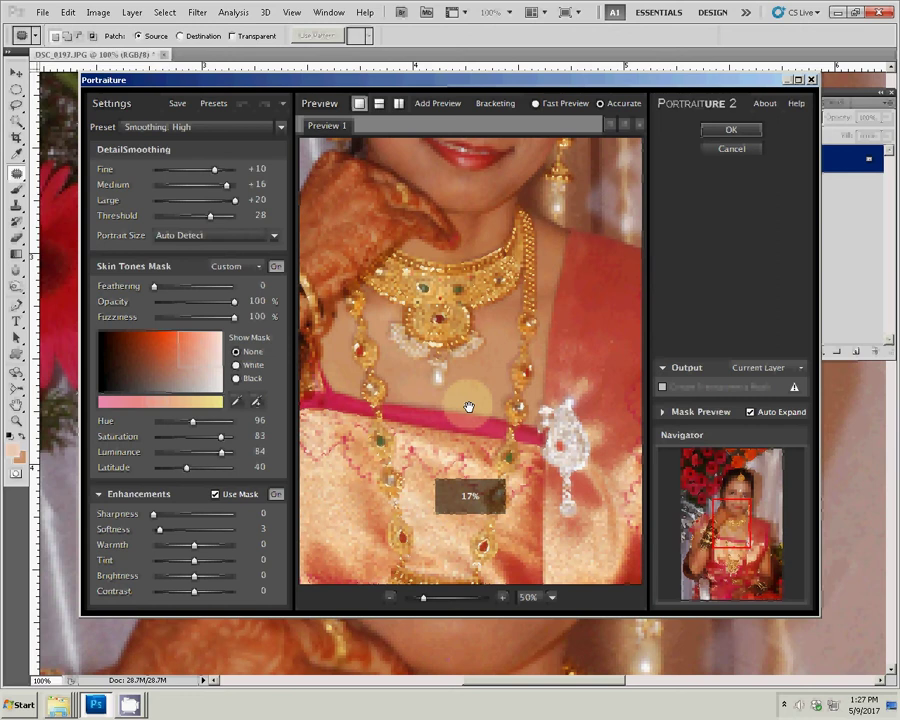
- Pan the Portraiture preview over the sari, face and gold necklace
drag(468, 407, 457, 203)
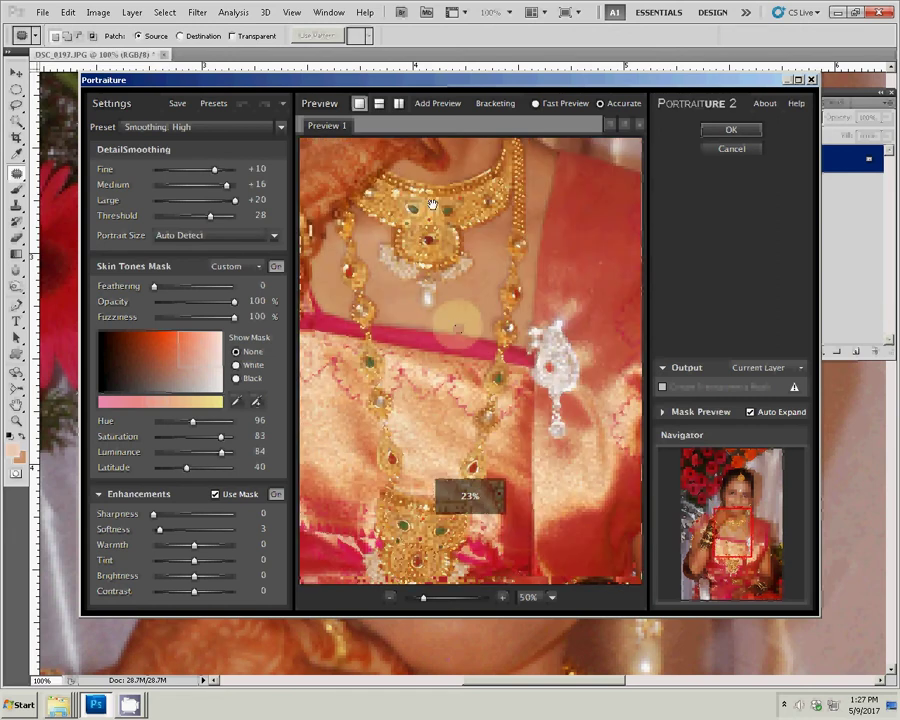
scroll(432, 298, up, 3)
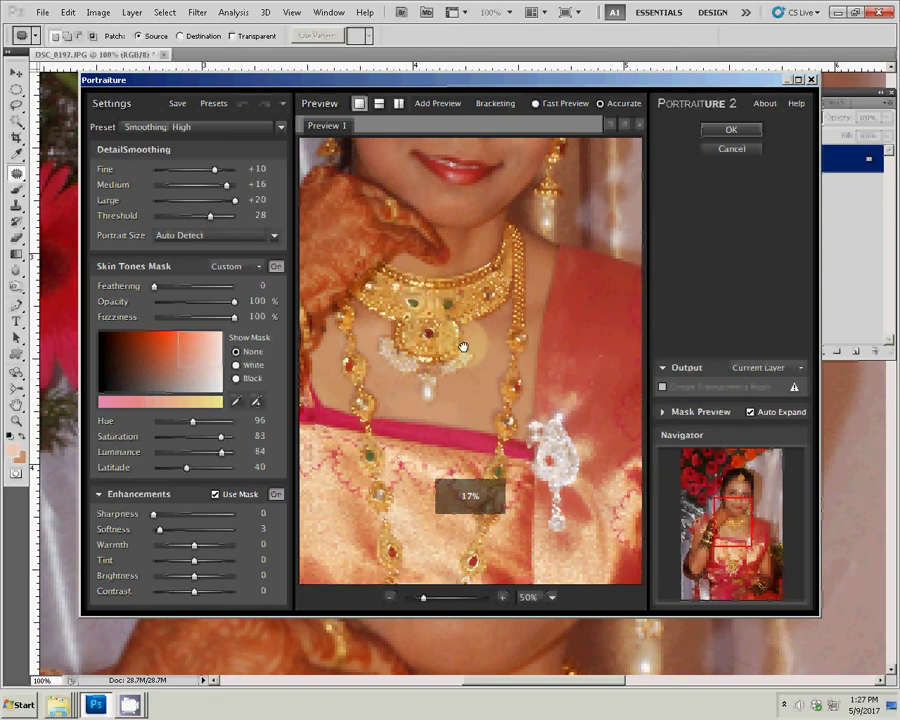
scroll(463, 347, down, 1)
drag(463, 347, 460, 378)
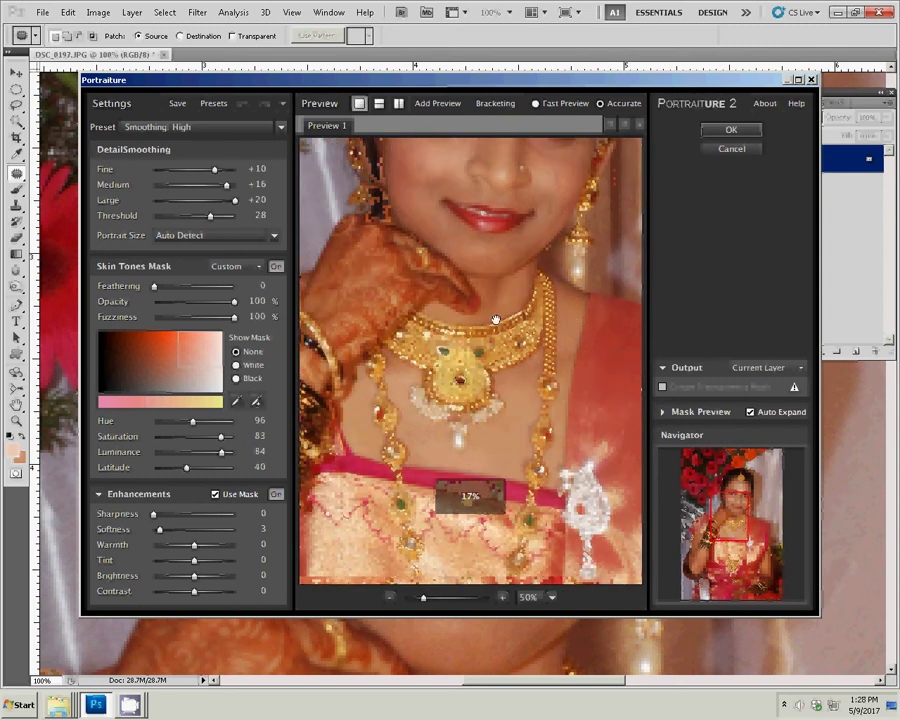
drag(495, 320, 631, 174)
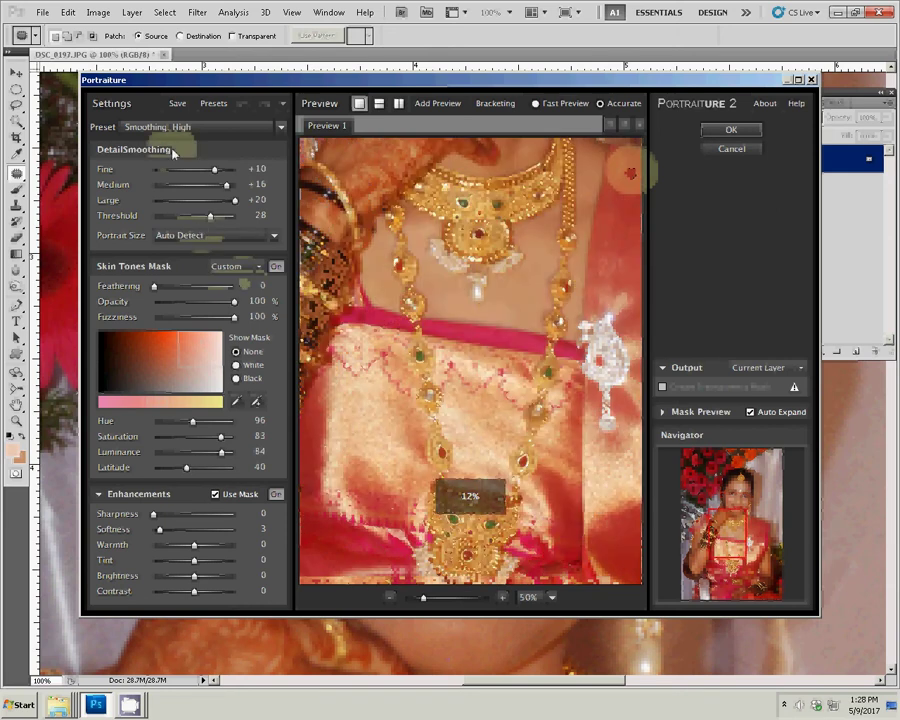
- Set Portraiture's Skin Tones Mask to Auto and sample the bride's skin colour
click(235, 266)
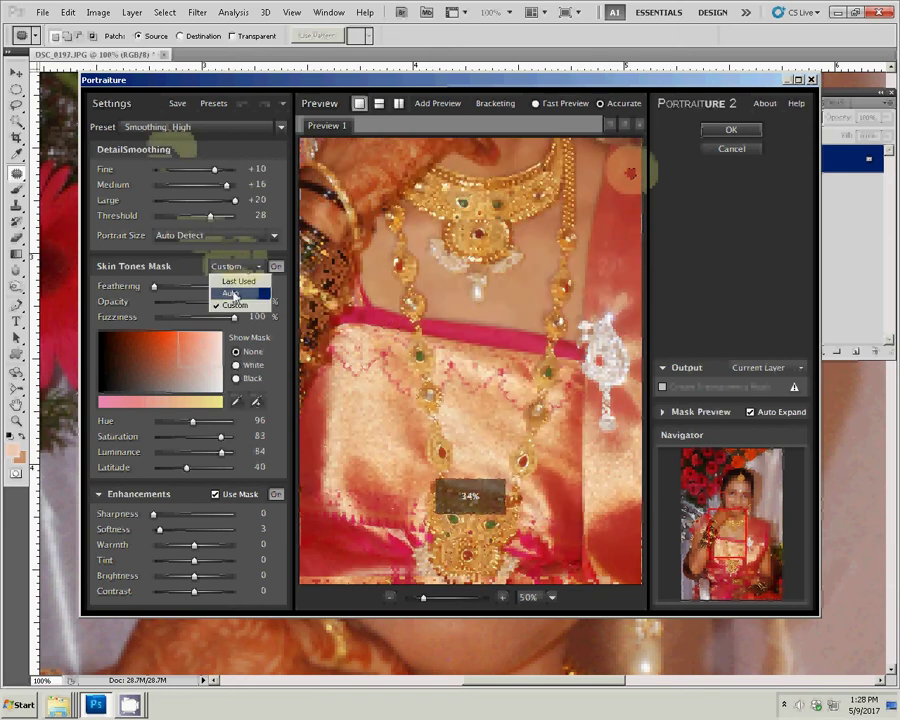
click(233, 293)
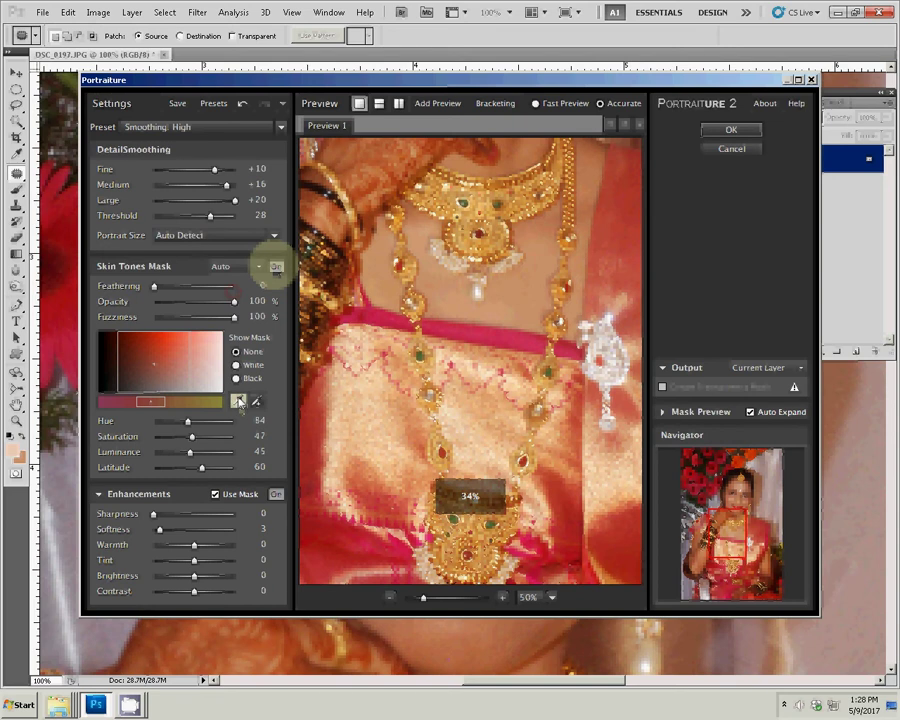
click(520, 155)
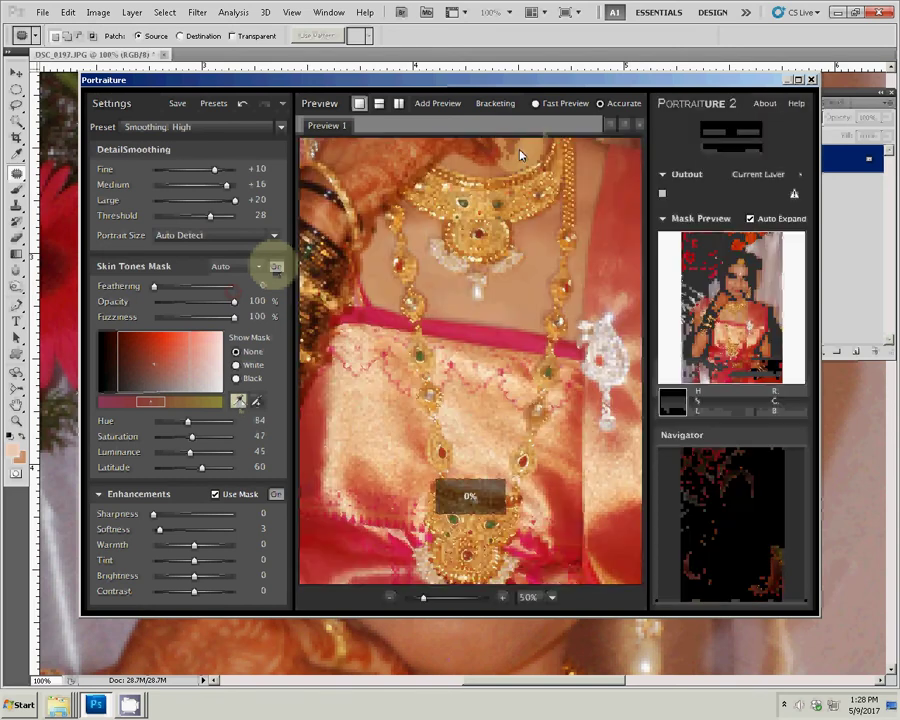
click(519, 153)
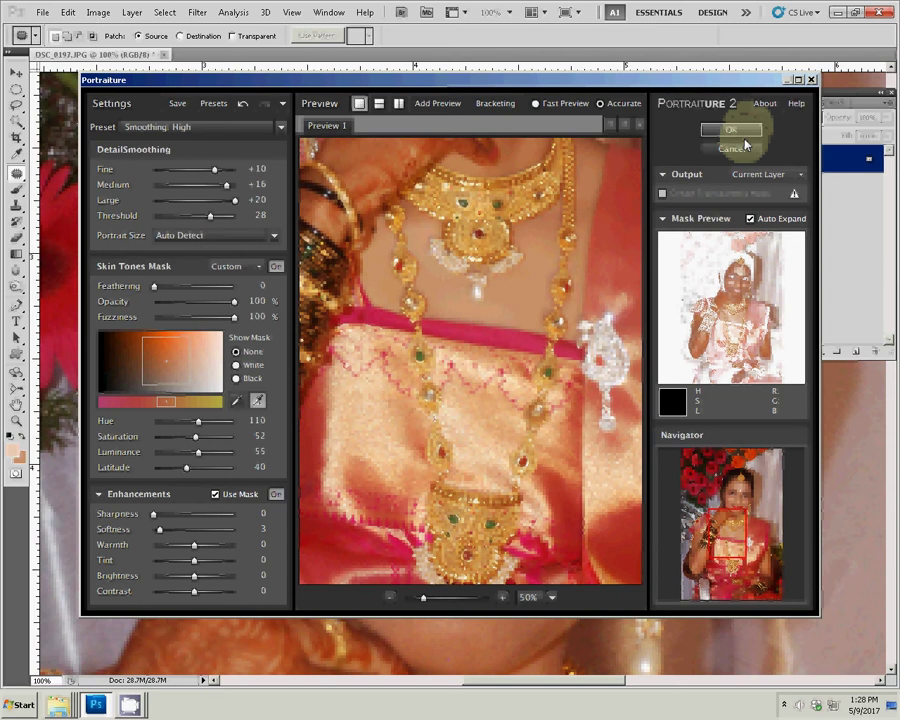
- Confirm the Portraiture dialog so the smoothing is applied to DSC_0197.JPG
click(742, 135)
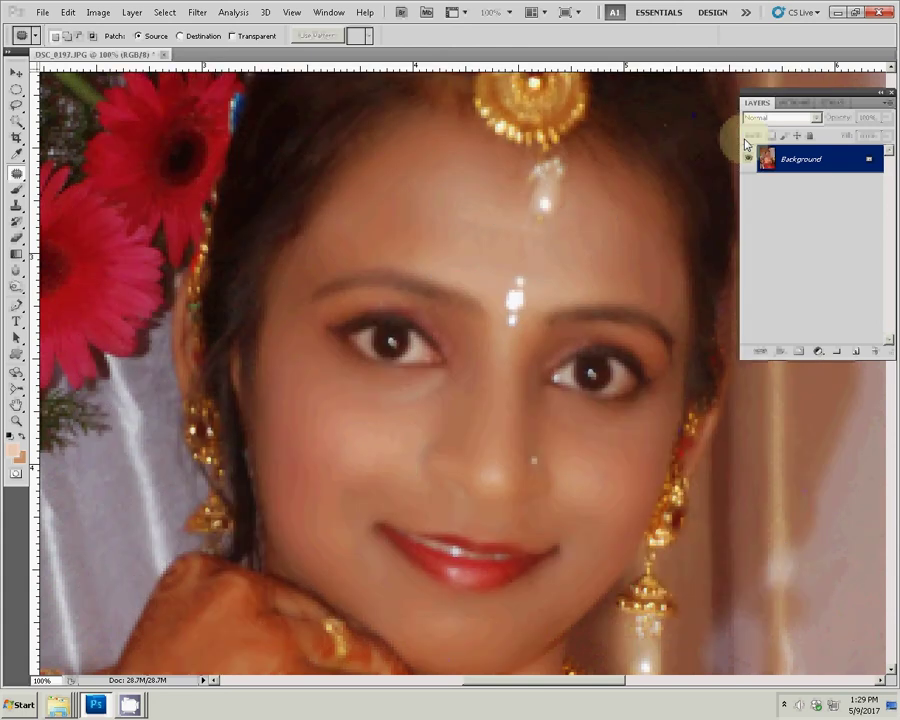
- Fit the smoothed photo on screen and float DSC_0197.JPG in its own window
key(z)
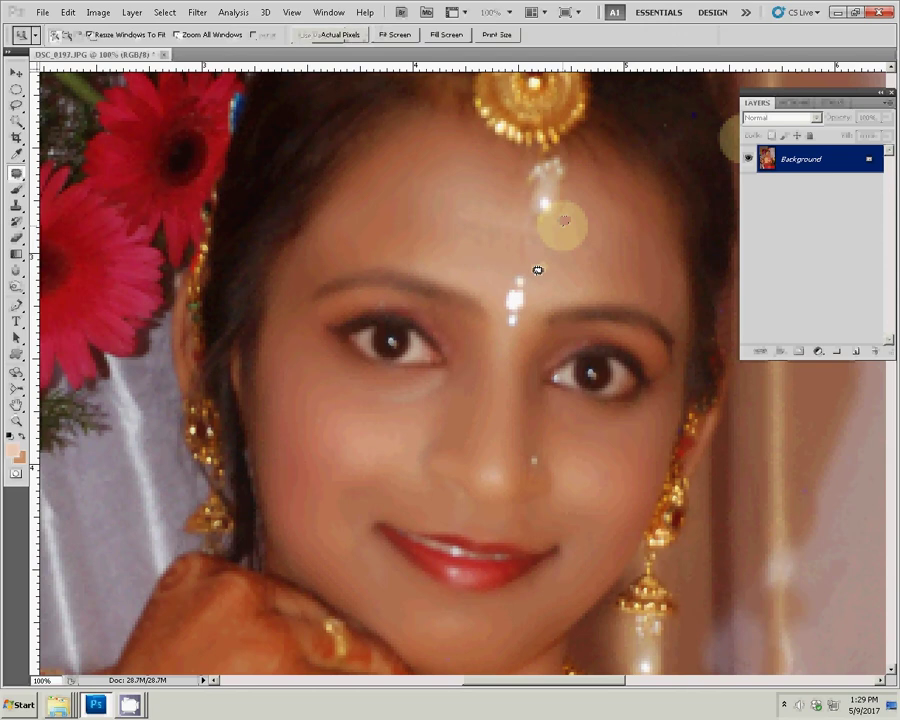
right_click(539, 264)
click(551, 269)
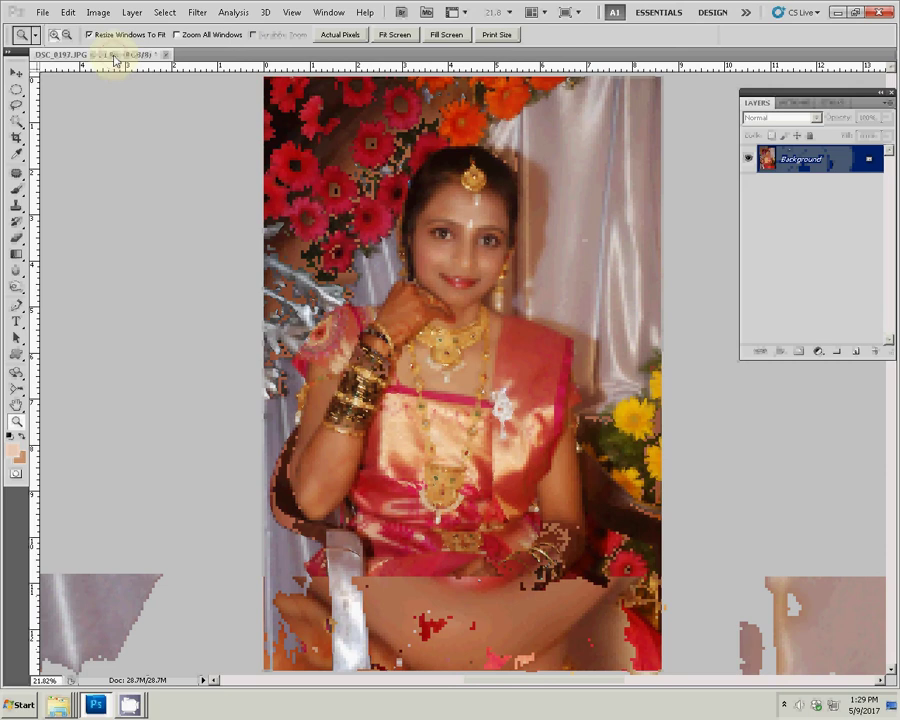
drag(114, 55, 115, 91)
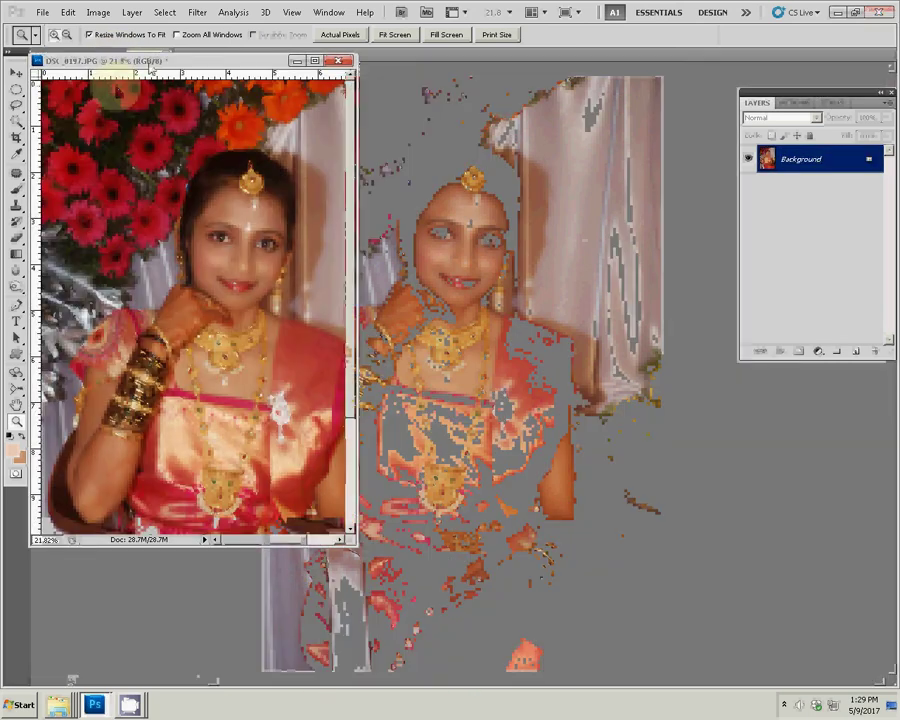
right_click(150, 66)
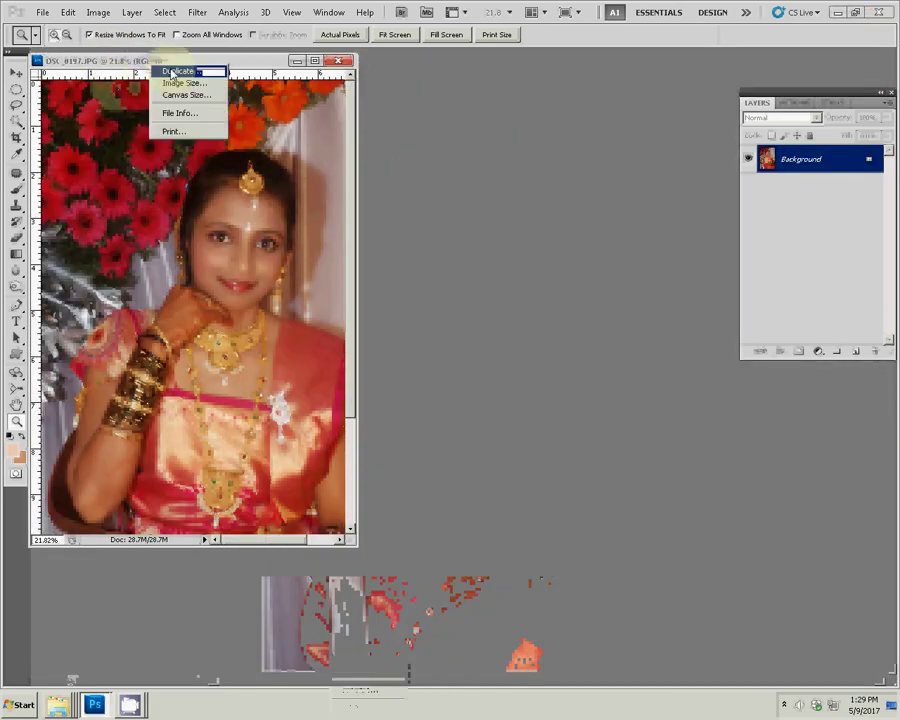
- Duplicate the image as DSC_0197 copy and move it into a separate window
click(172, 73)
click(565, 236)
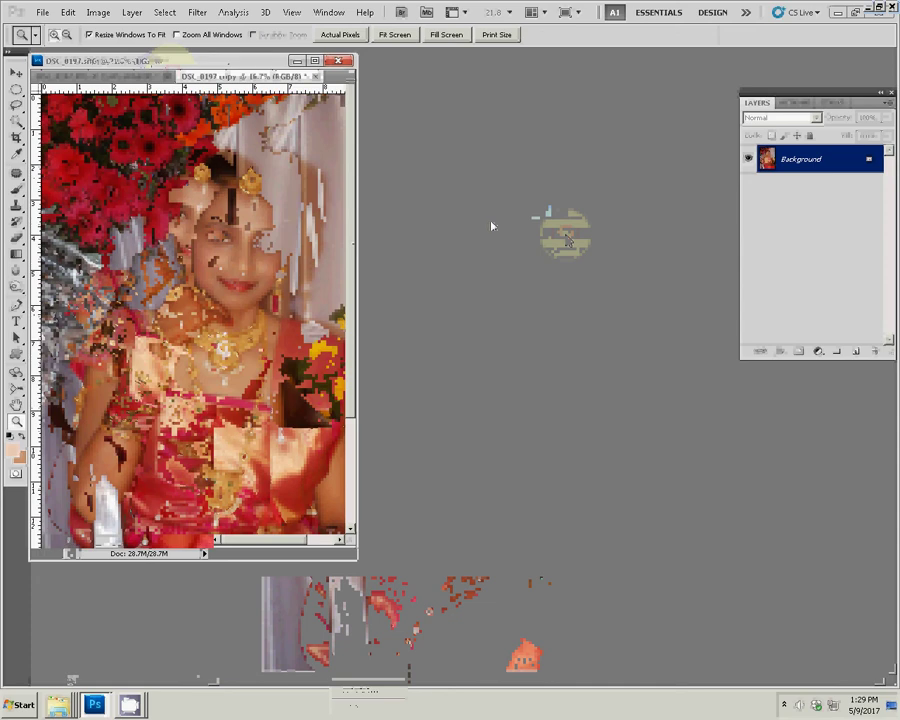
mouse_move(235, 76)
mouse_down()
mouse_move(410, 105)
mouse_move(430, 82)
mouse_up()
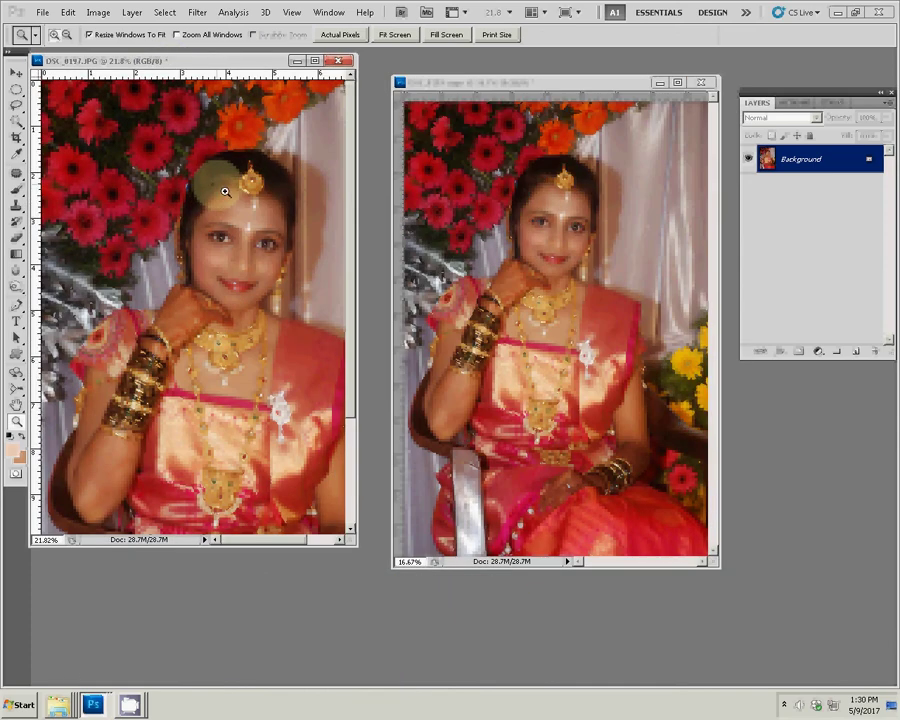
mouse_move(228, 186)
mouse_down()
mouse_move(251, 155)
mouse_move(229, 188)
mouse_up()
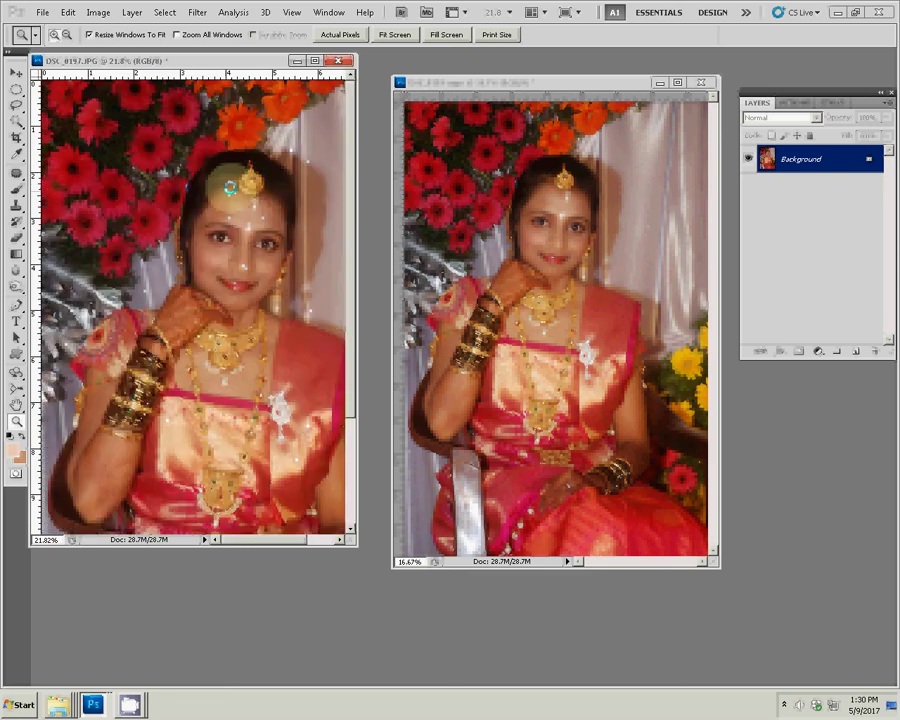
- Fit both the original and the copy on screen for side-by-side comparison
right_click(267, 235)
click(286, 244)
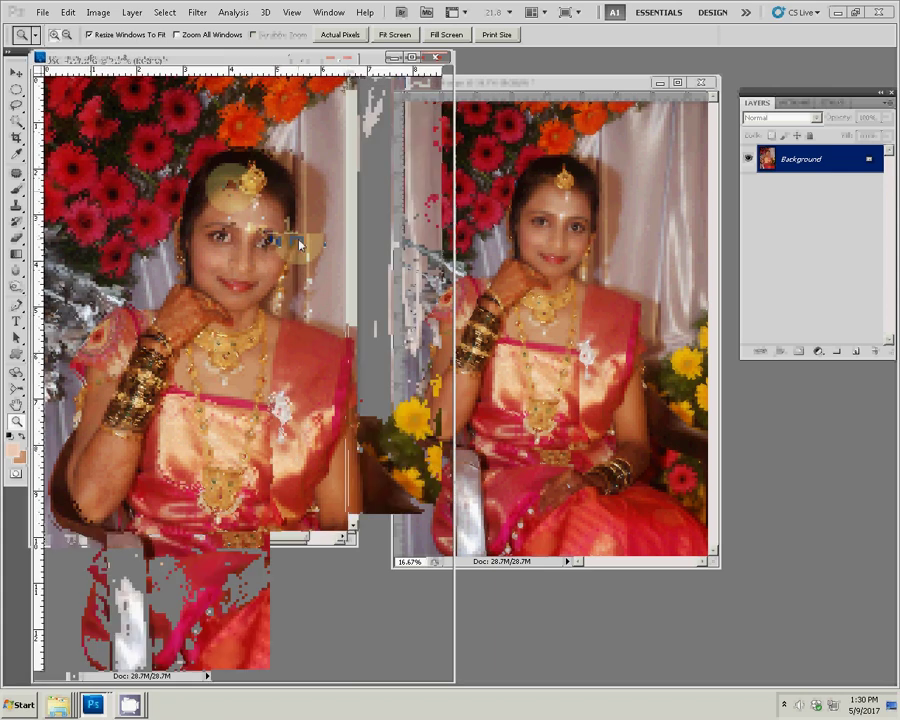
right_click(533, 231)
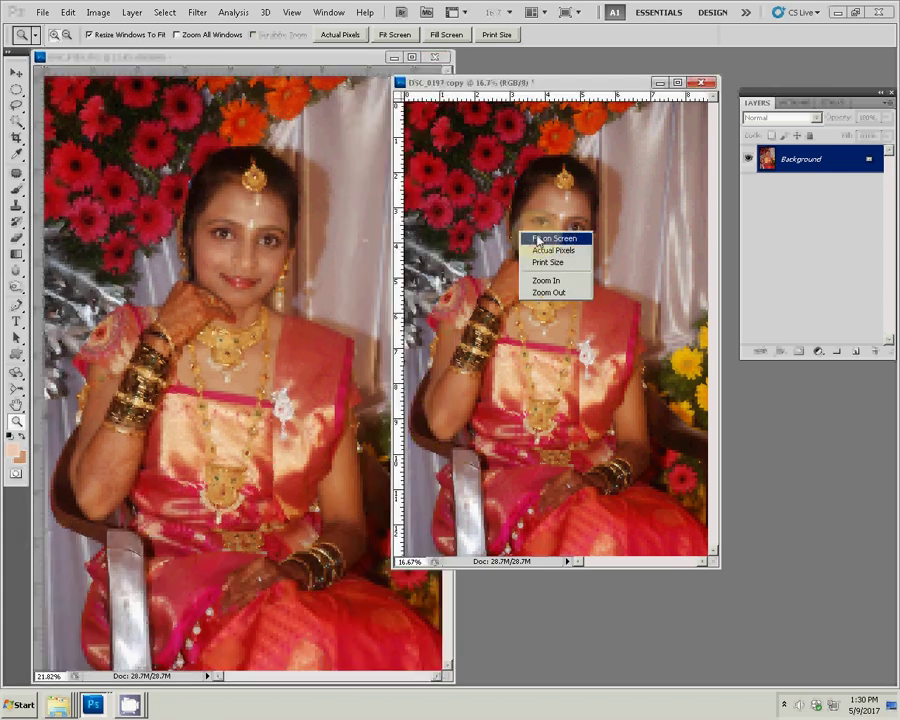
click(540, 238)
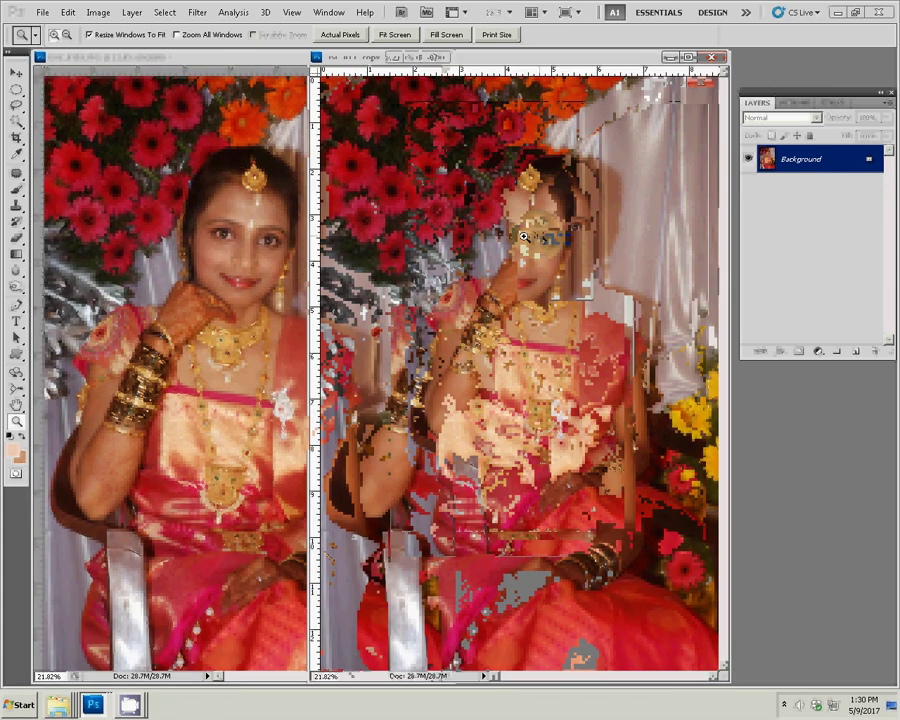